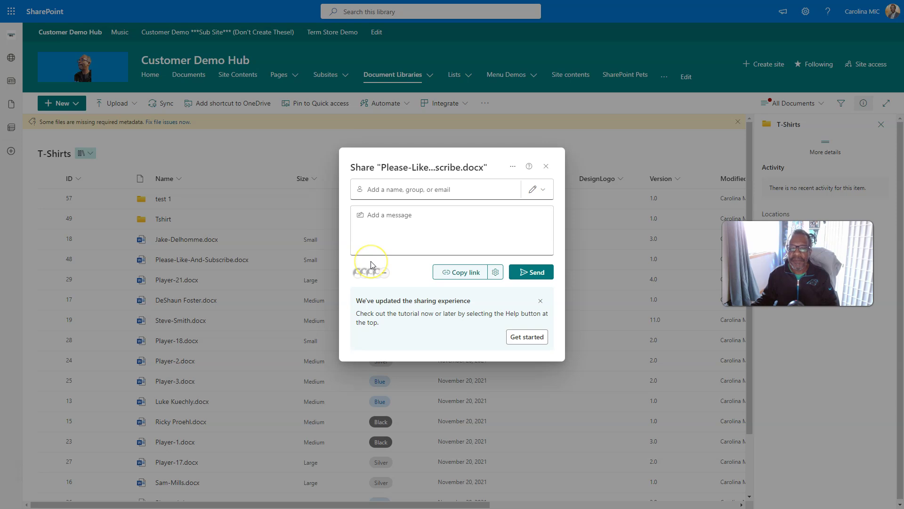
Open the pencil permissions dropdown in the Share dialog
left_click(398, 265)
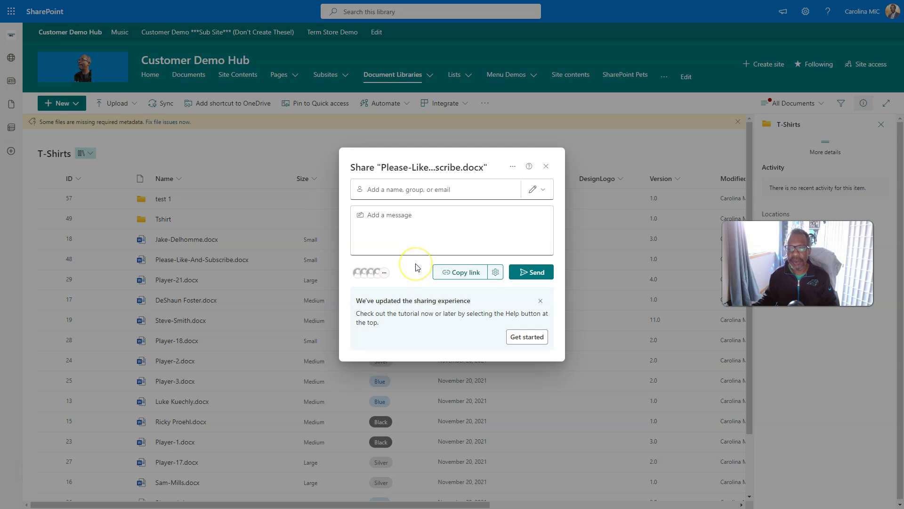
left_click(430, 266)
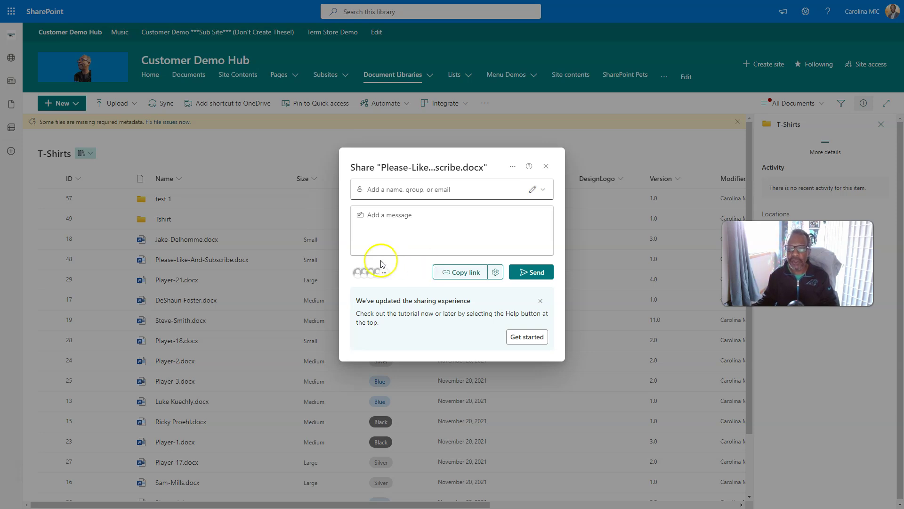
left_click(430, 264)
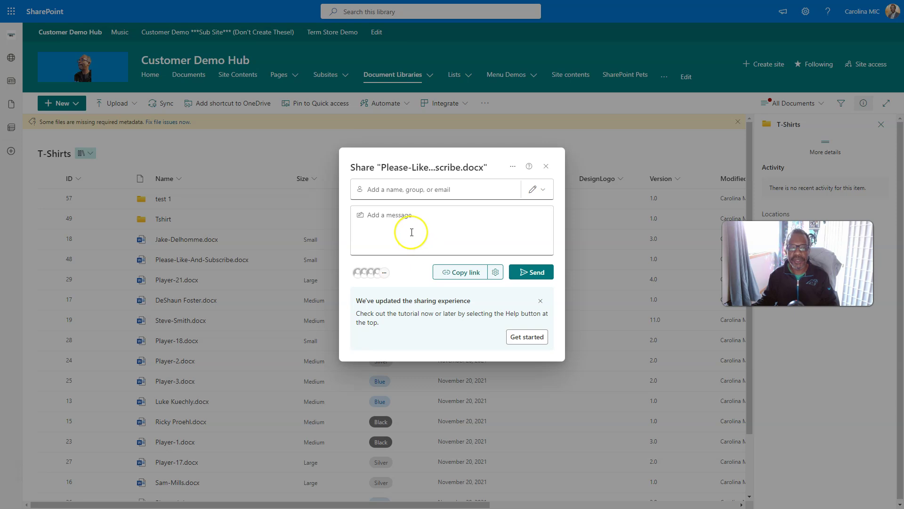
left_click(538, 190)
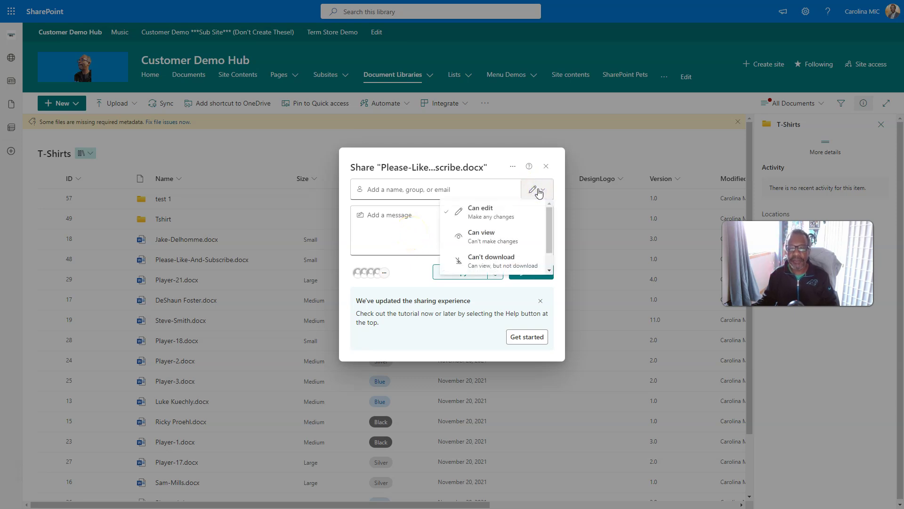
scroll(518, 226, "down", 2)
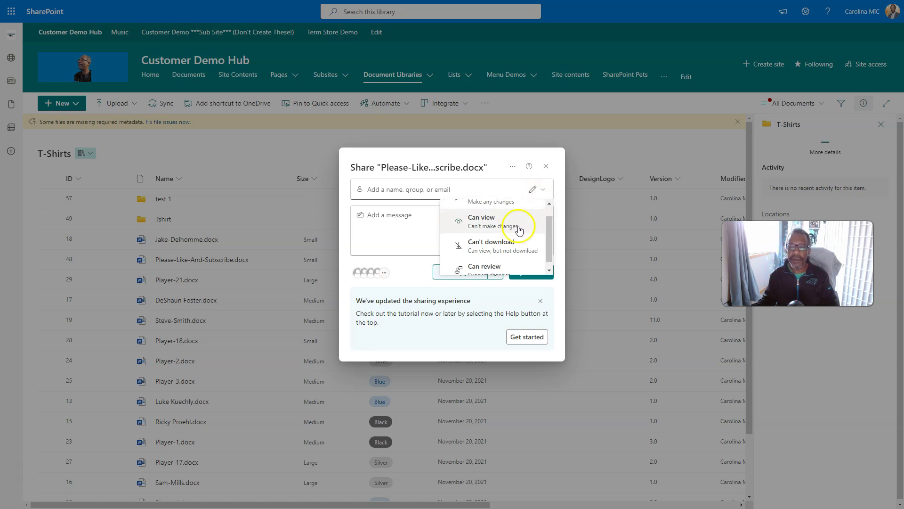
scroll(500, 228, "up", 2)
Browse Can edit, Can view, Can't download and Can review, keeping Can edit selected
left_click(478, 235)
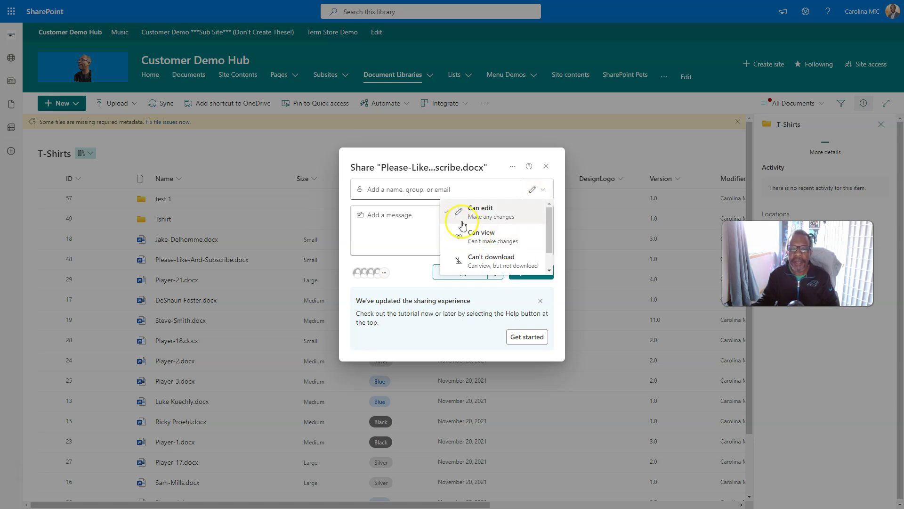
scroll(473, 231, "down", 1)
scroll(474, 230, "up", 1)
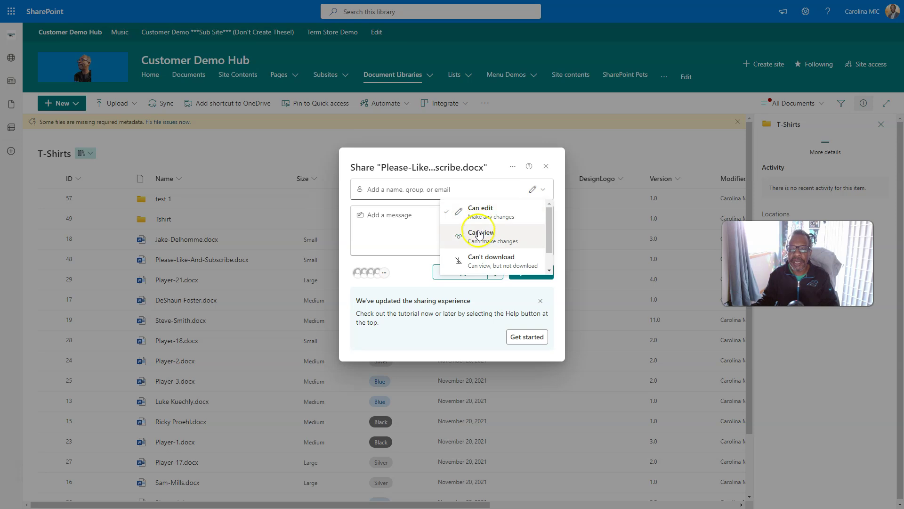
scroll(481, 235, "down", 1)
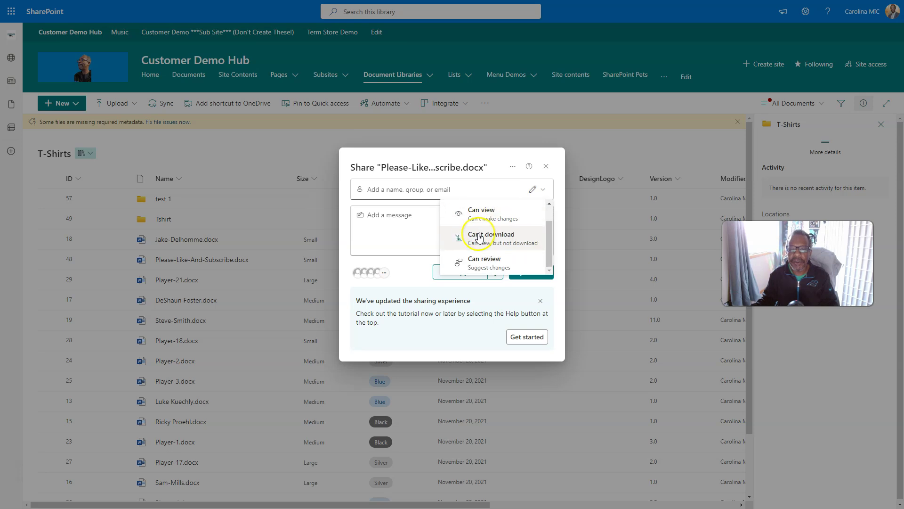
left_click(478, 264)
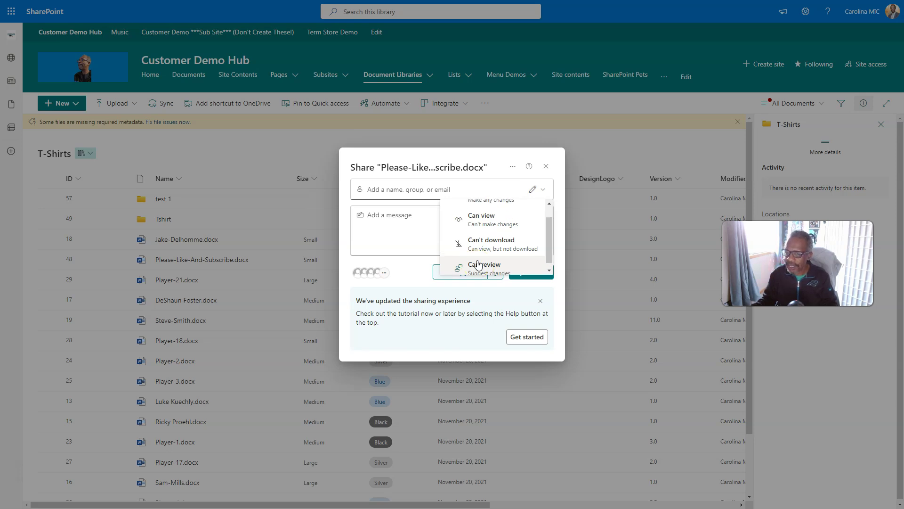
scroll(476, 255, "up", 1)
left_click(472, 243)
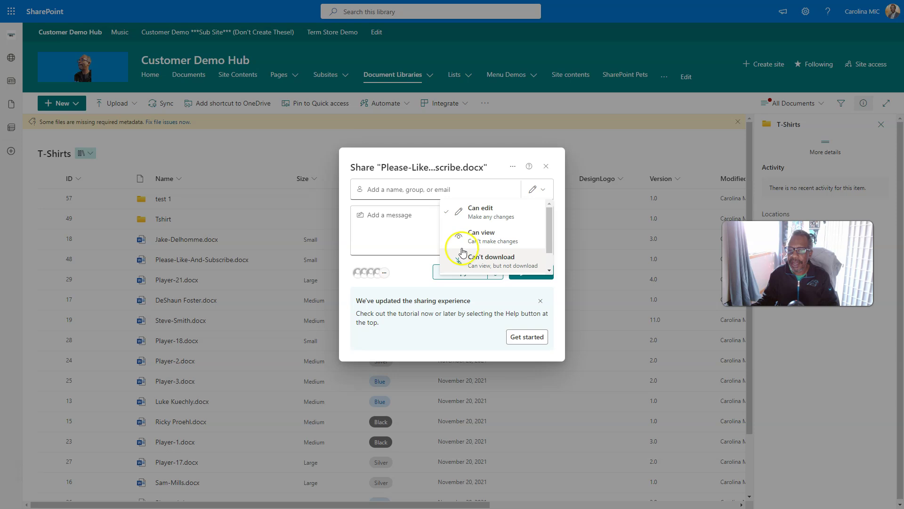
scroll(460, 247, "down", 1)
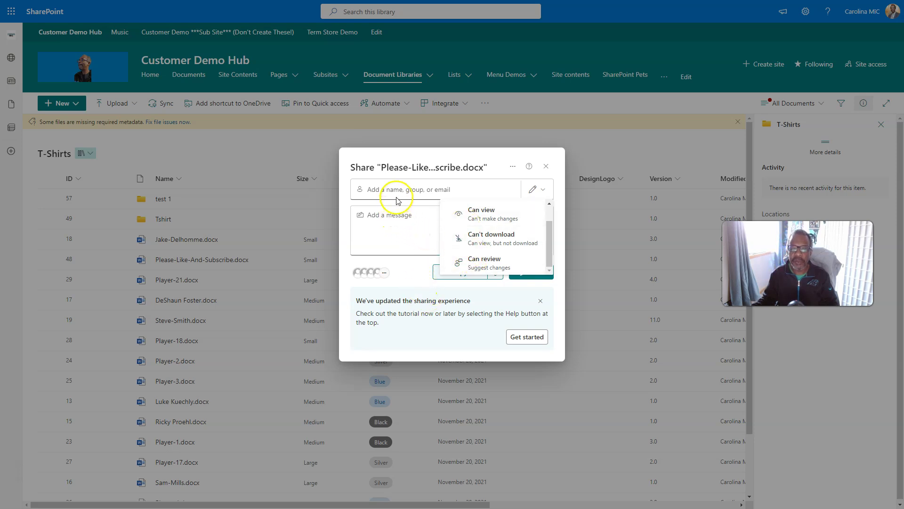
Dismiss the permissions list so the updated sharing experience notice shows again
left_click(392, 220)
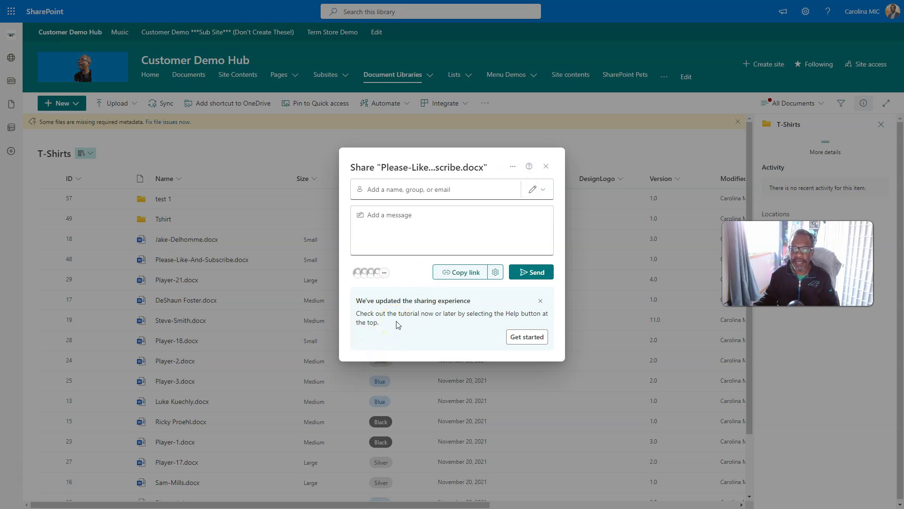
Start the sharing tutorial and briefly open and close the permission choices
left_click(522, 337)
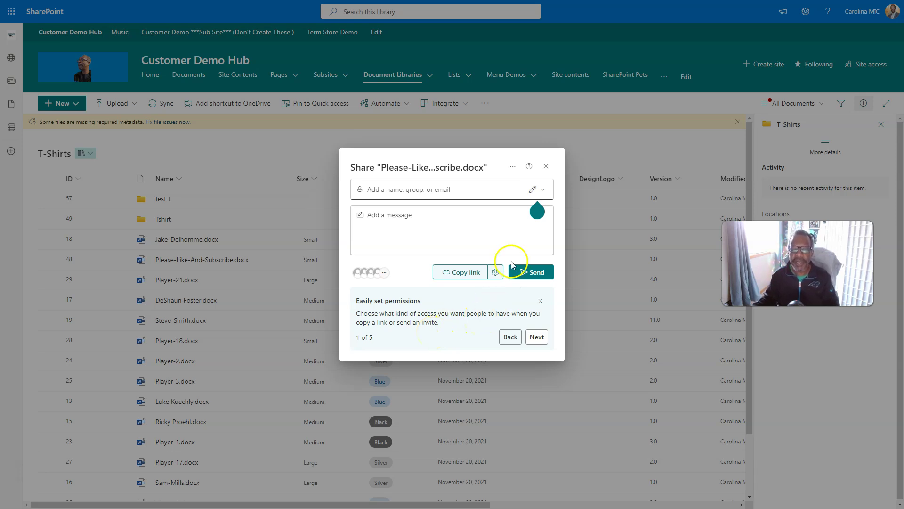
left_click(544, 192)
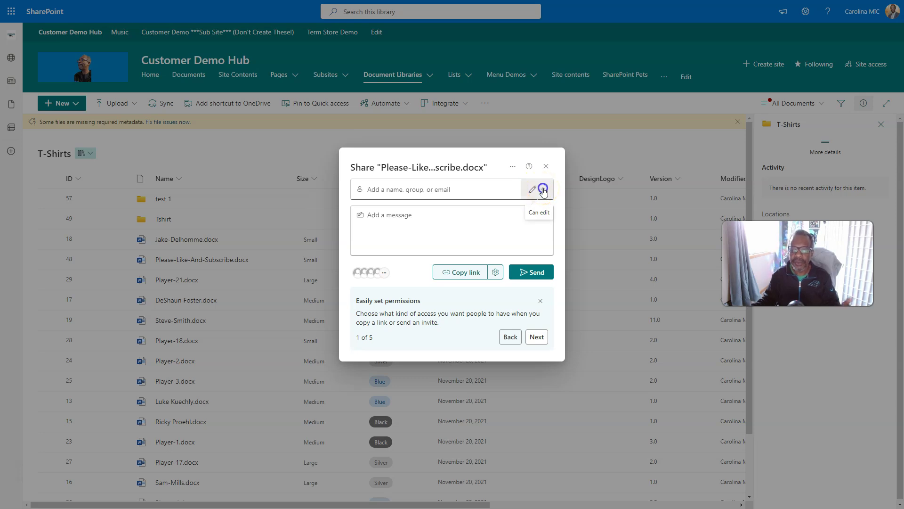
left_click(543, 191)
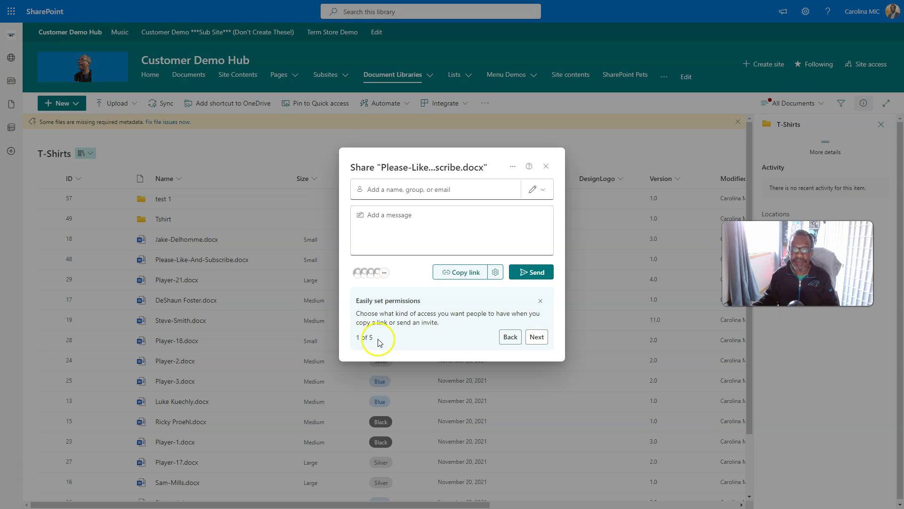
Advance the tutorial through steps 2 to 5 and click Done to close it
left_click(538, 337)
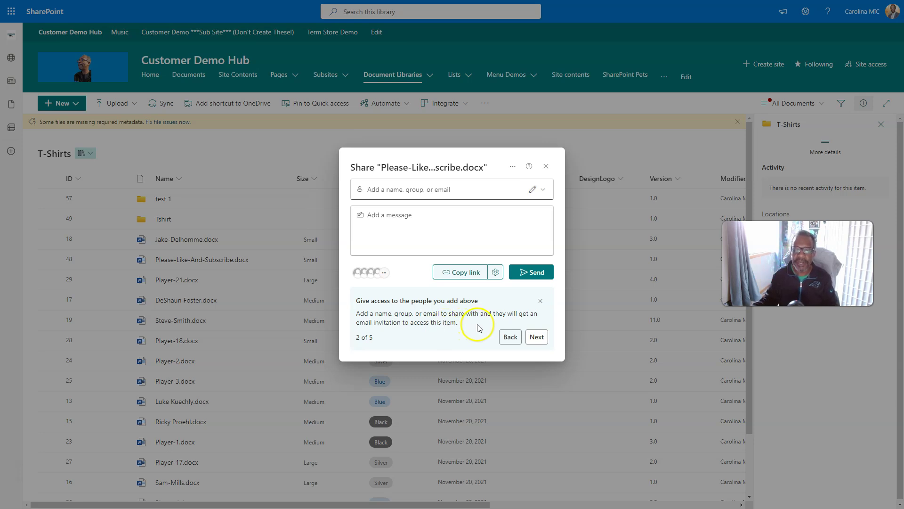
left_click(536, 340)
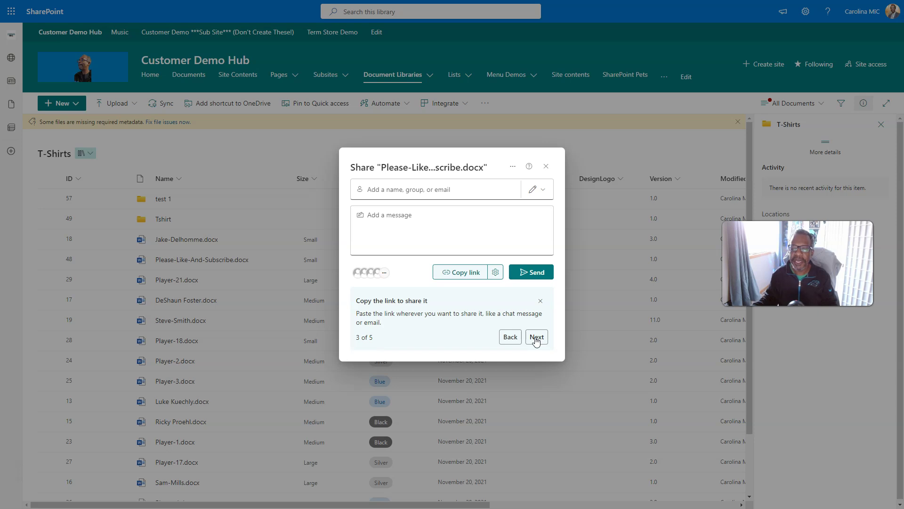
left_click(536, 337)
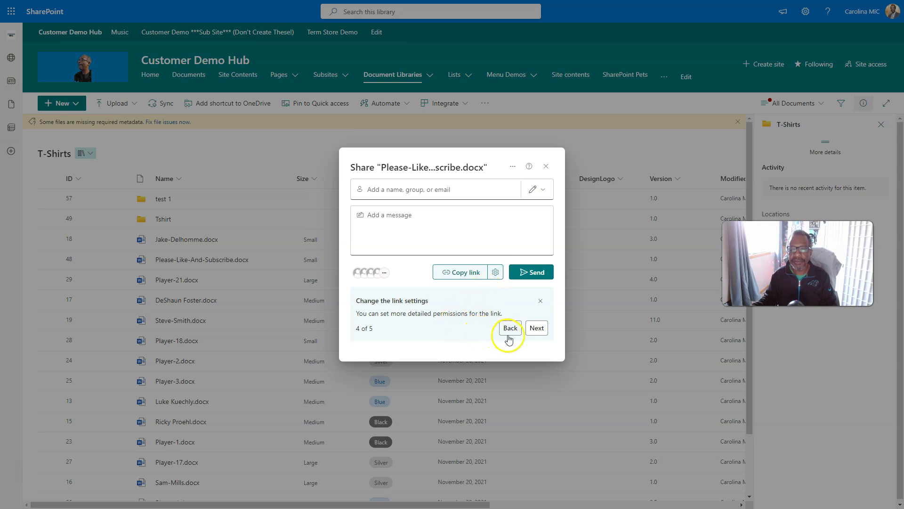
left_click(536, 329)
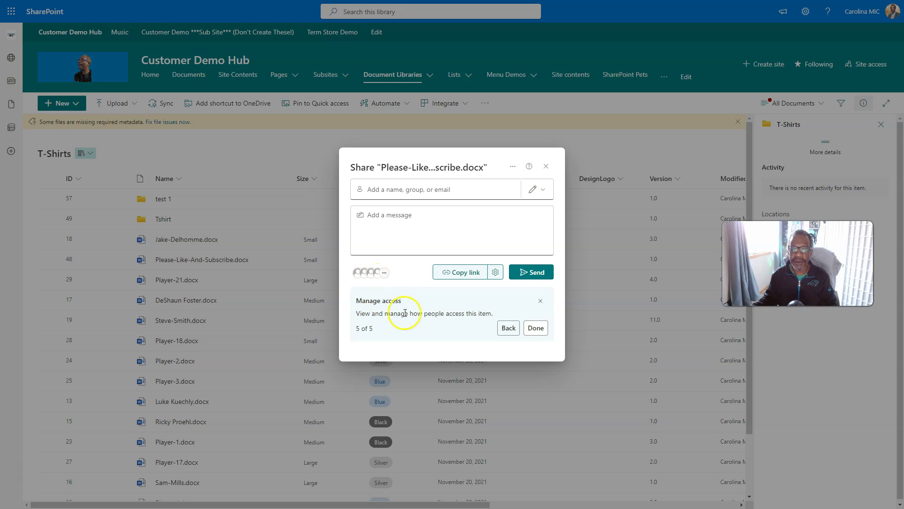
left_click(535, 328)
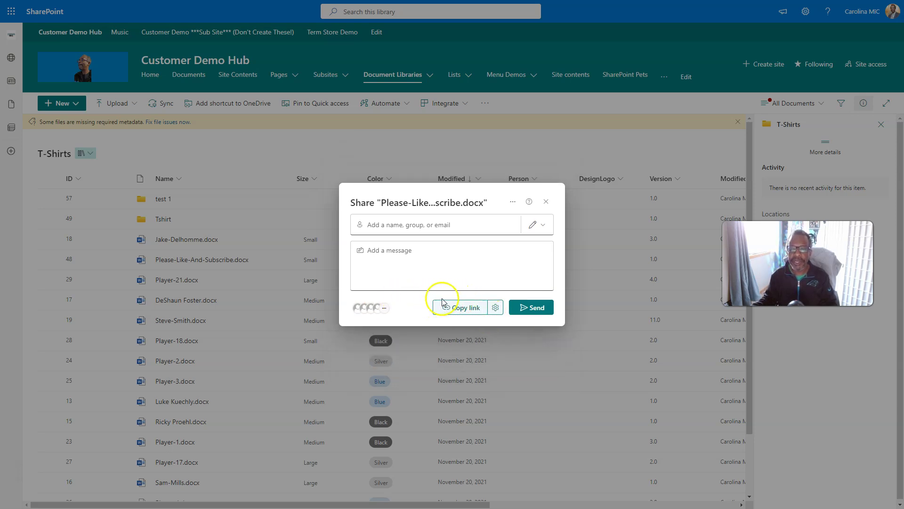
Apply link settings of People in Malloy Solutions with Can edit permission
left_click(497, 308)
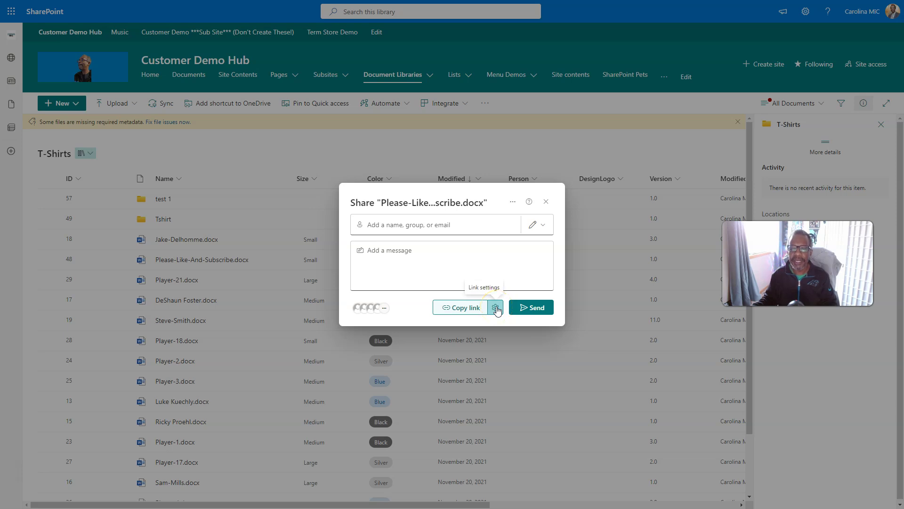
left_click(482, 297)
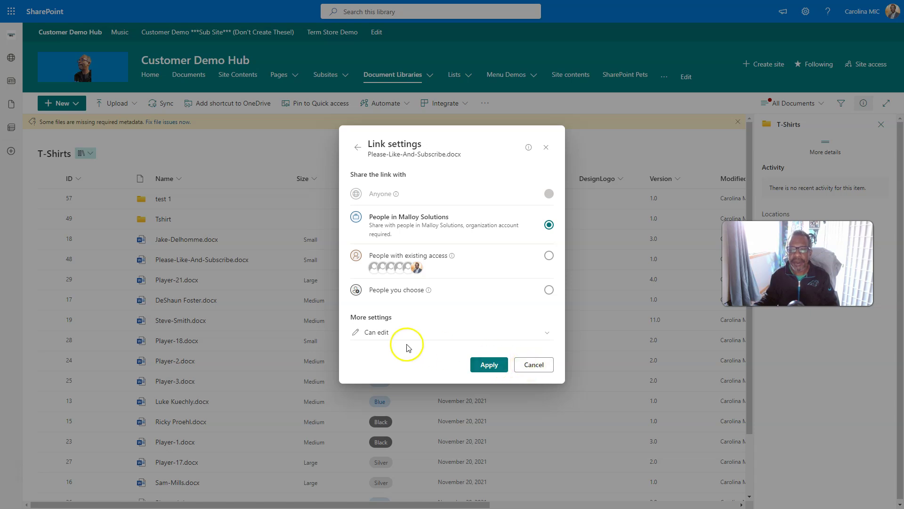
left_click(357, 146)
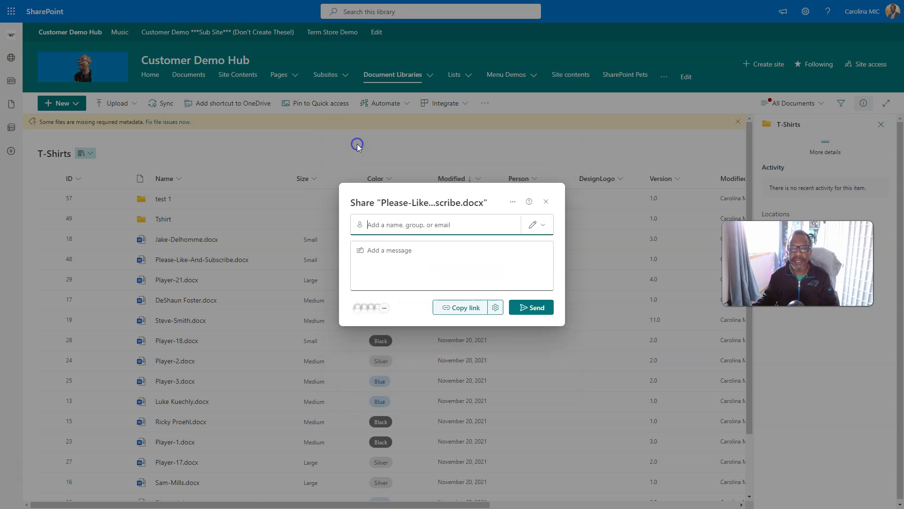
left_click(495, 309)
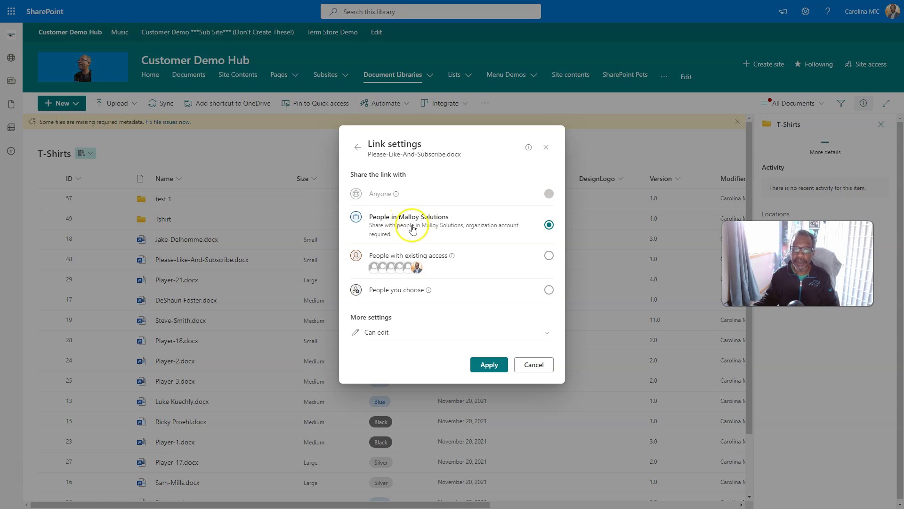
left_click(492, 365)
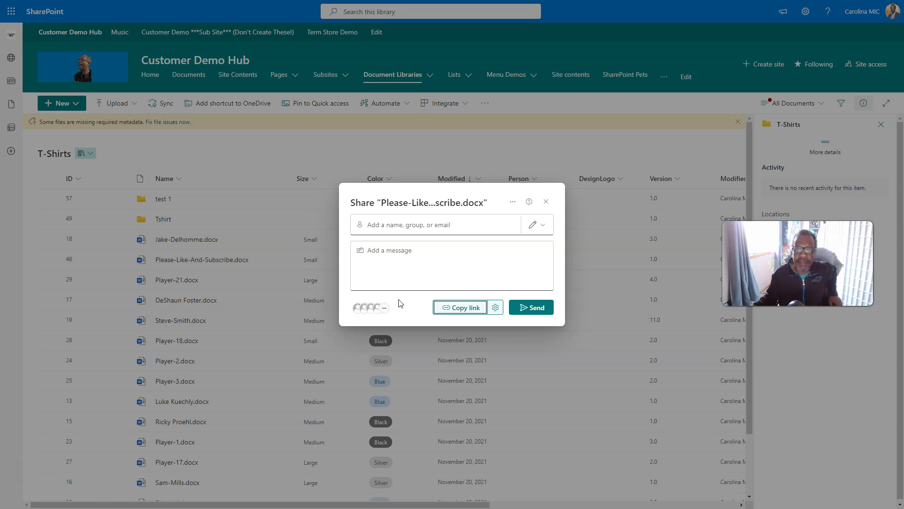
Copy the sharing link for Please-Like-And-Subscribe.docx from the Share dialog
left_click(380, 297)
left_click(405, 297)
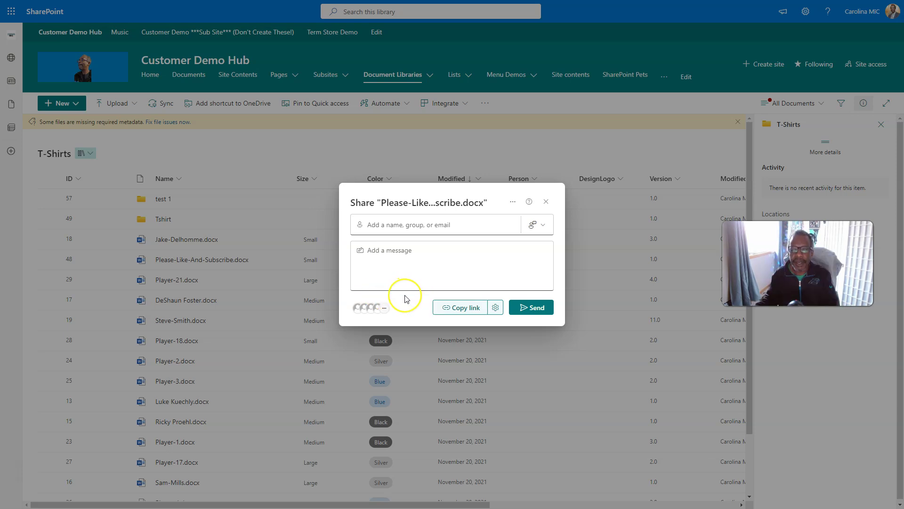
left_click(380, 297)
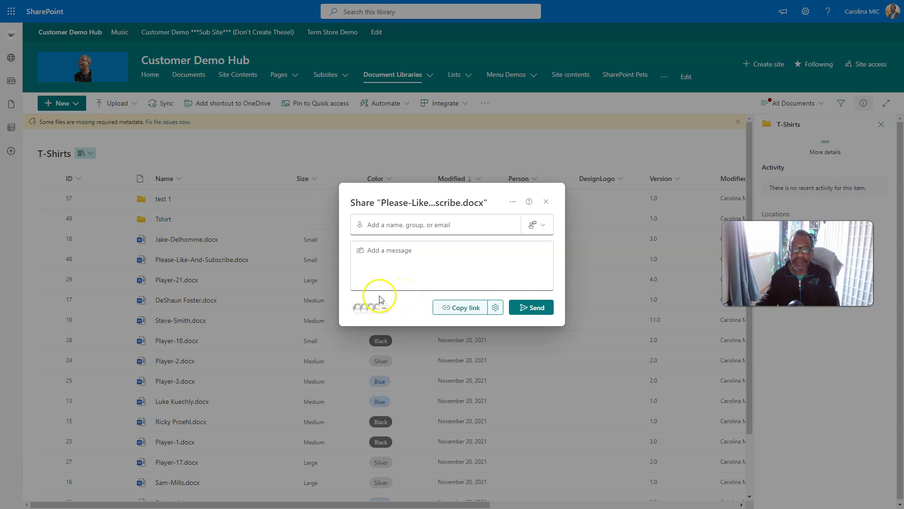
left_click(449, 304)
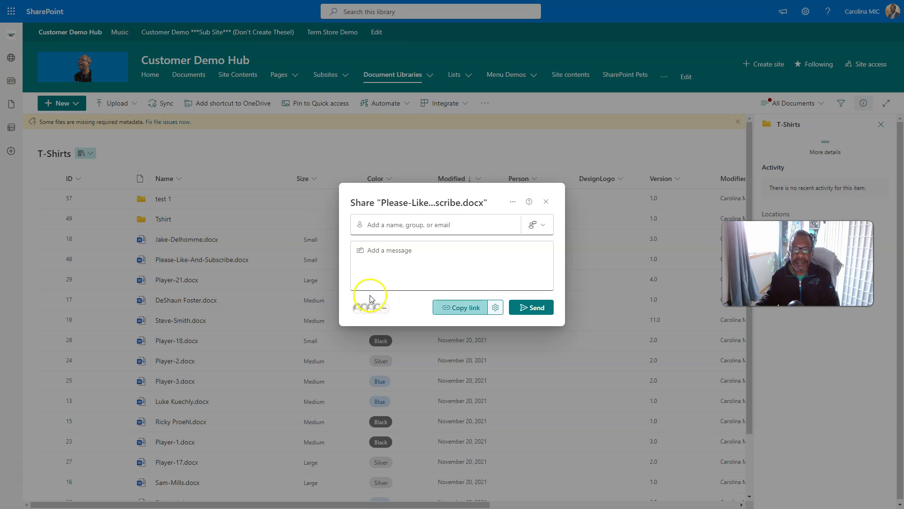